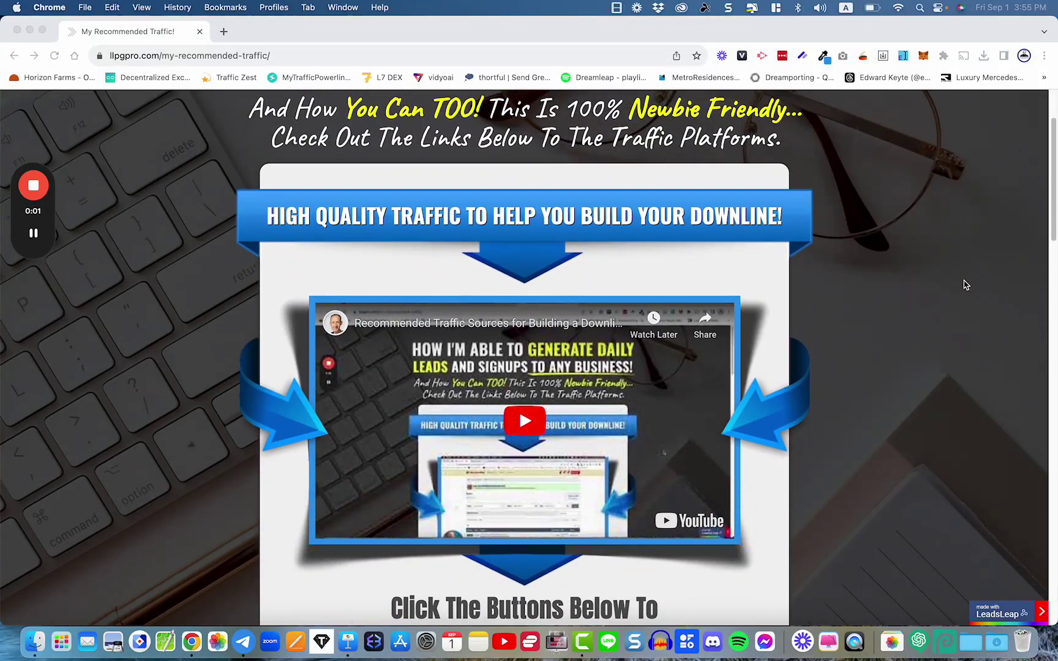
pyautogui.scroll(-5, 964, 284)
pyautogui.scroll(-2, 963, 285)
pyautogui.scroll(-4, 963, 284)
pyautogui.scroll(-3, 964, 285)
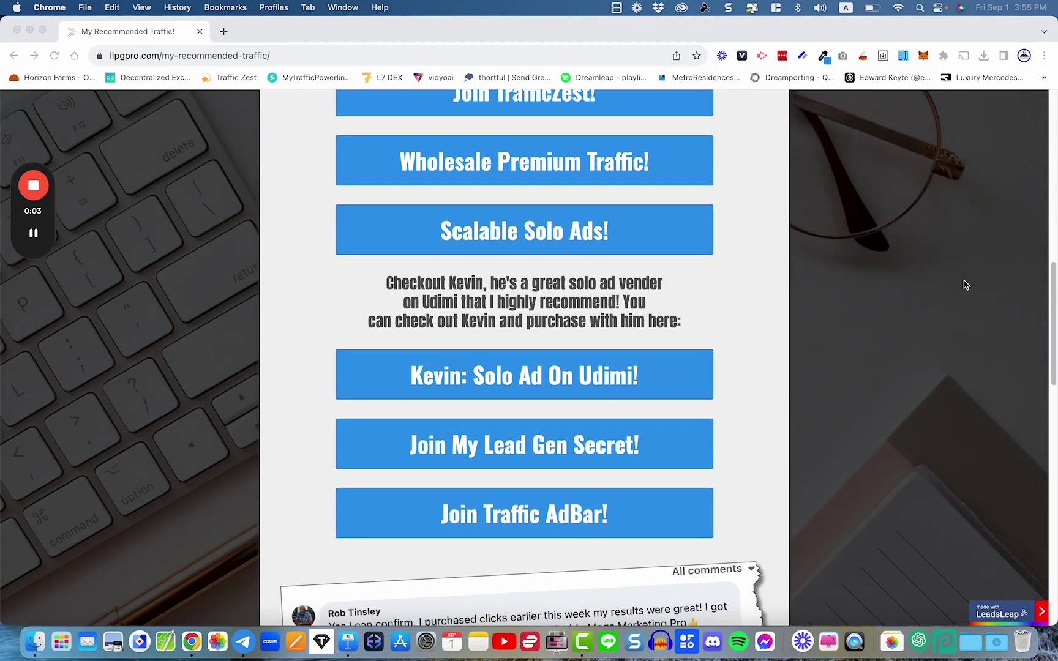
pyautogui.scroll(15, 964, 293)
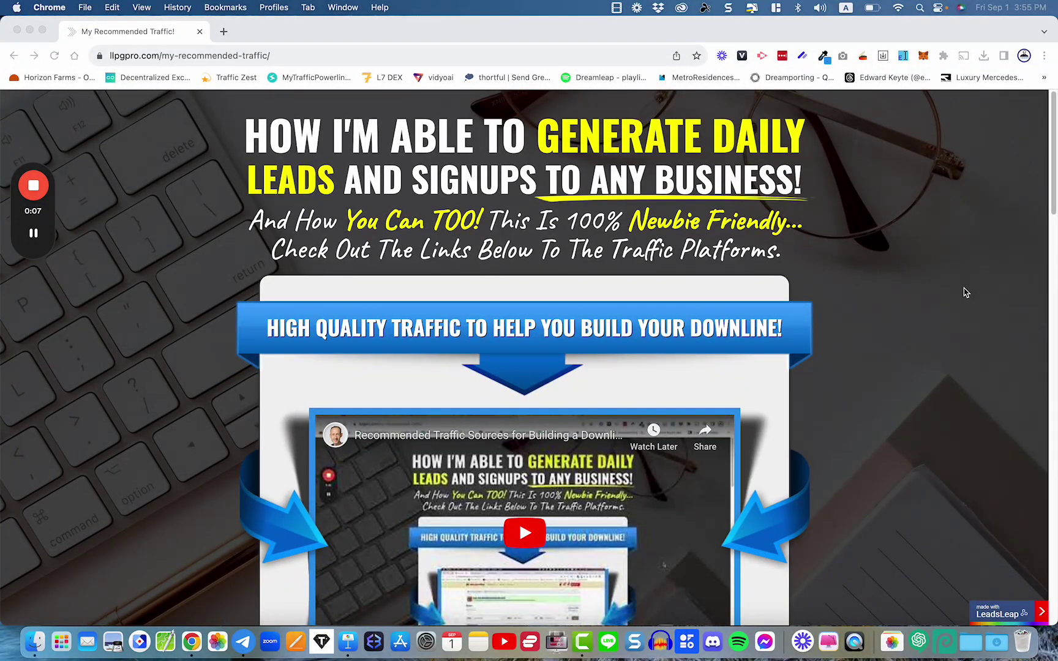
pyautogui.scroll(-1, 963, 292)
pyautogui.scroll(-1, 963, 292)
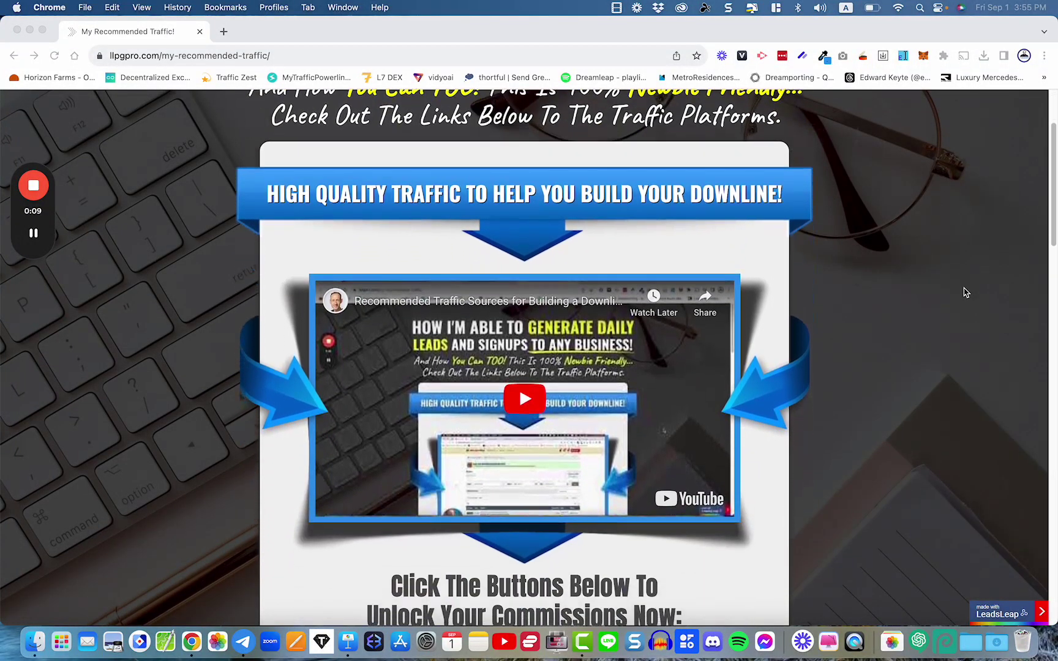
pyautogui.scroll(-2, 964, 292)
pyautogui.scroll(-1, 964, 292)
pyautogui.scroll(-2, 963, 292)
pyautogui.scroll(-1, 964, 293)
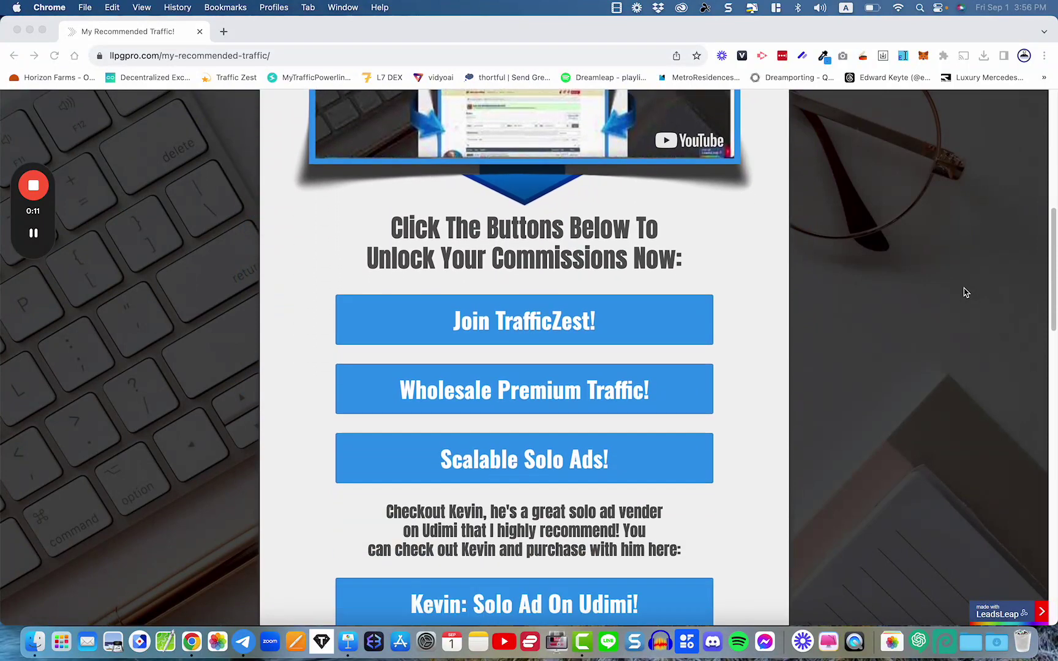
pyautogui.scroll(-1, 963, 293)
pyautogui.scroll(-2, 964, 292)
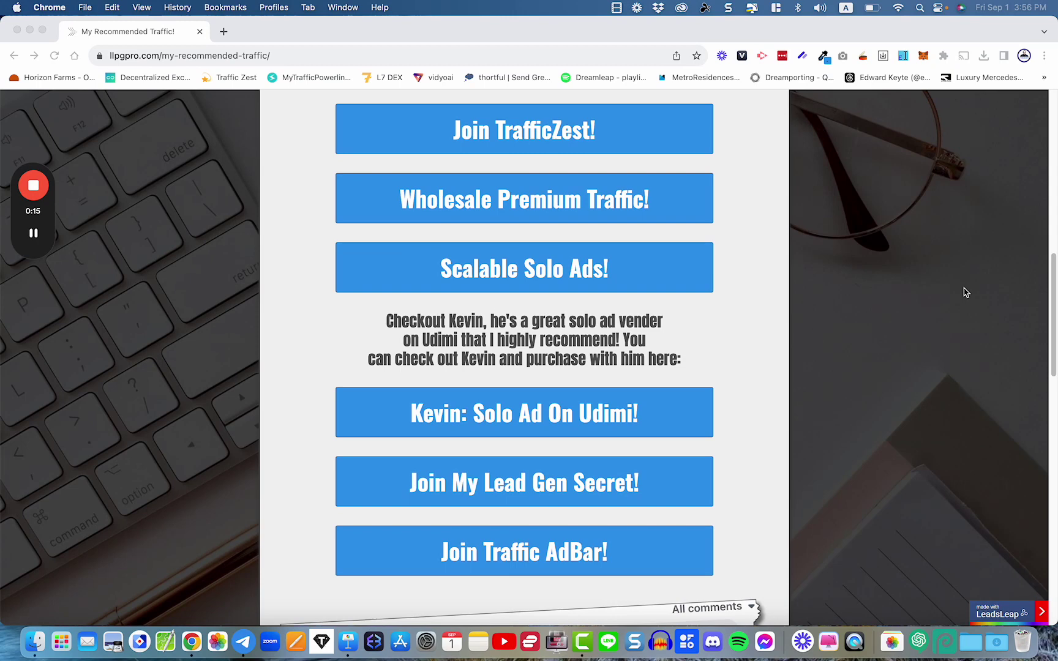
pyautogui.scroll(1, 964, 292)
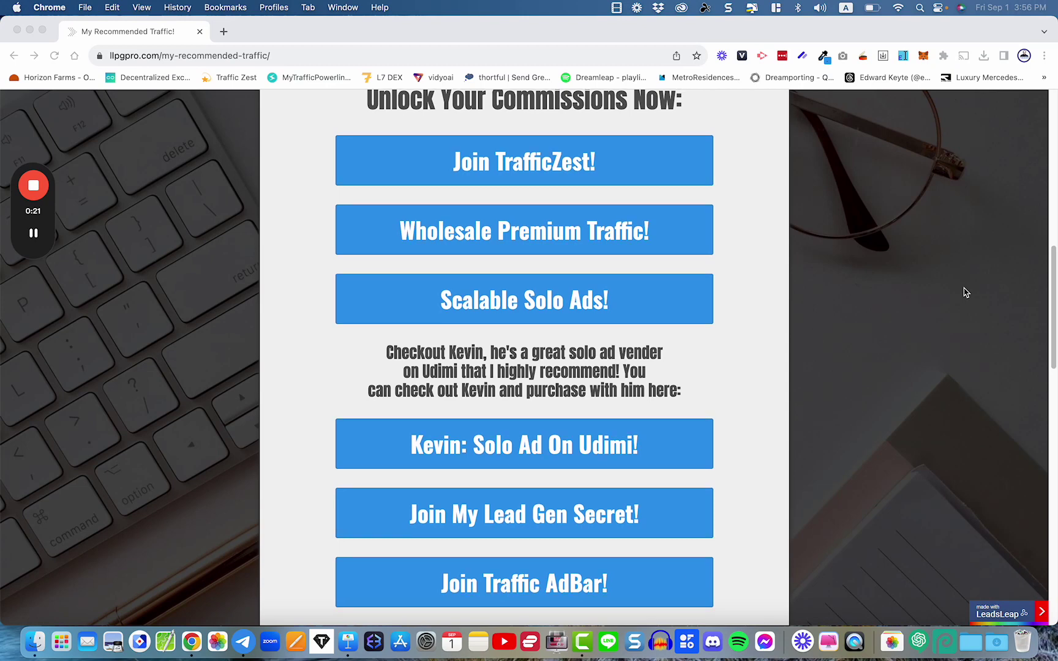
pyautogui.scroll(-2, 965, 293)
pyautogui.scroll(3, 965, 293)
pyautogui.scroll(-1, 965, 292)
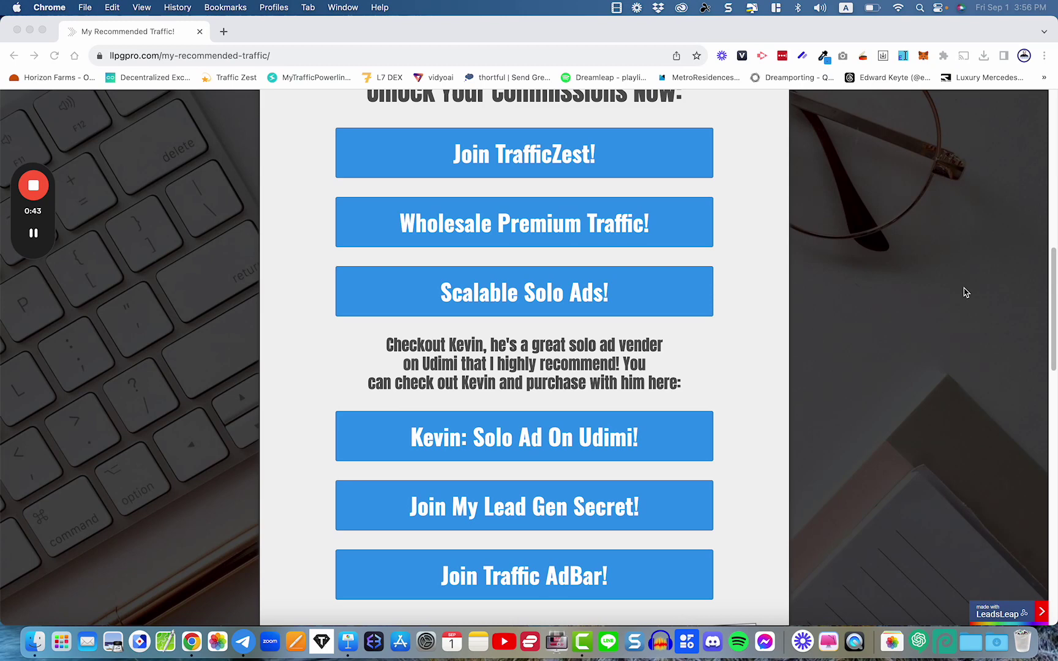
pyautogui.scroll(1, 965, 292)
pyautogui.scroll(-2, 965, 292)
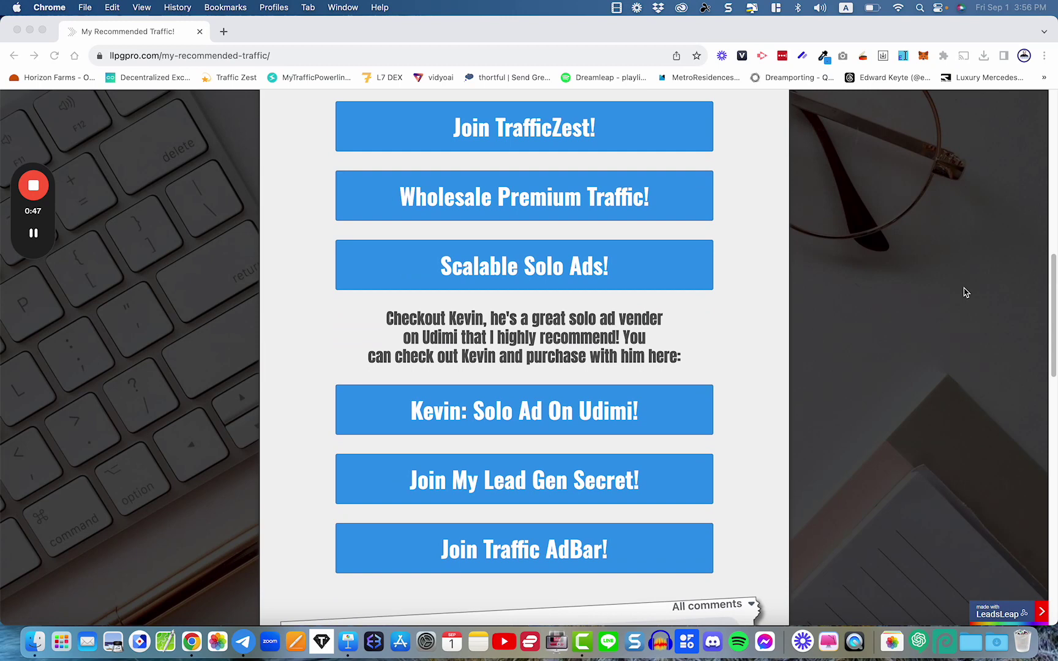
pyautogui.scroll(1, 965, 293)
pyautogui.scroll(-1, 965, 292)
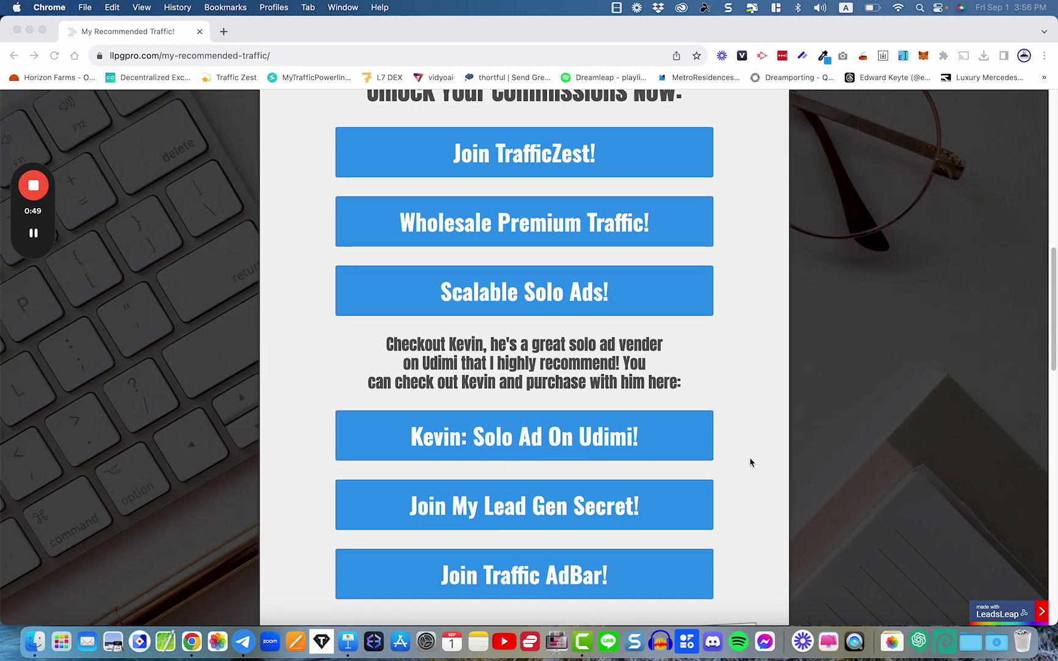
pyautogui.scroll(-4, 749, 462)
pyautogui.scroll(4, 750, 462)
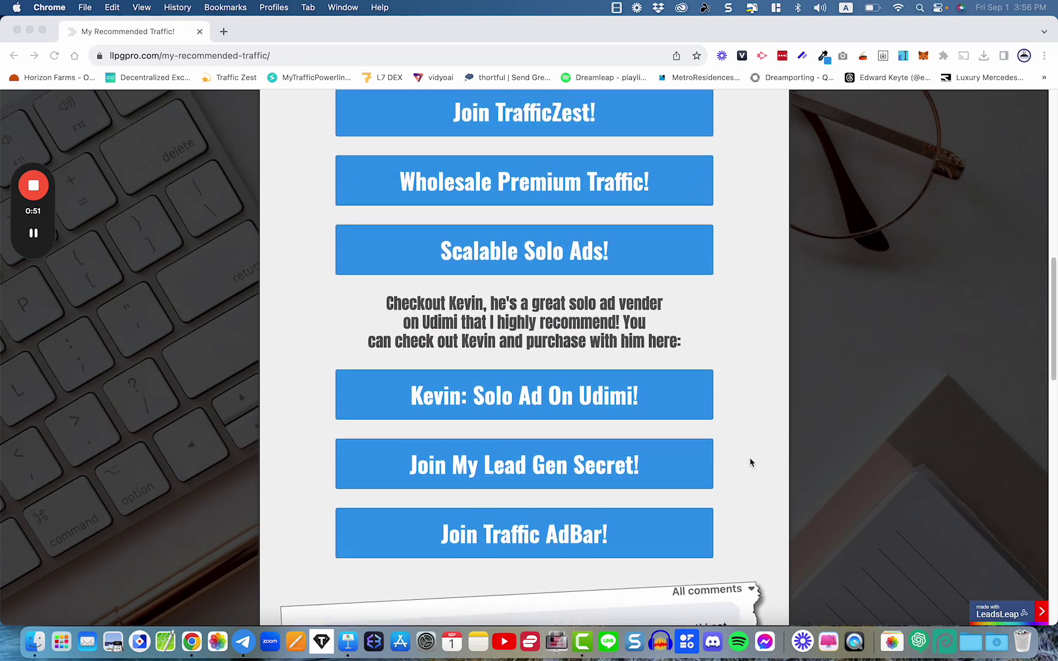
pyautogui.scroll(1, 750, 461)
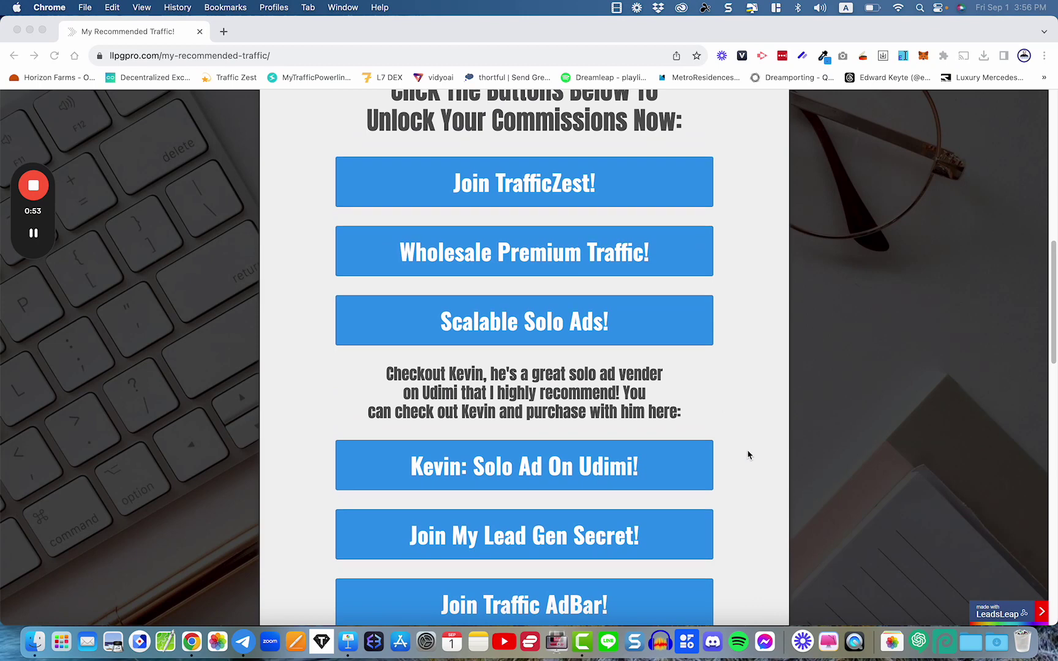
pyautogui.click(812, 231)
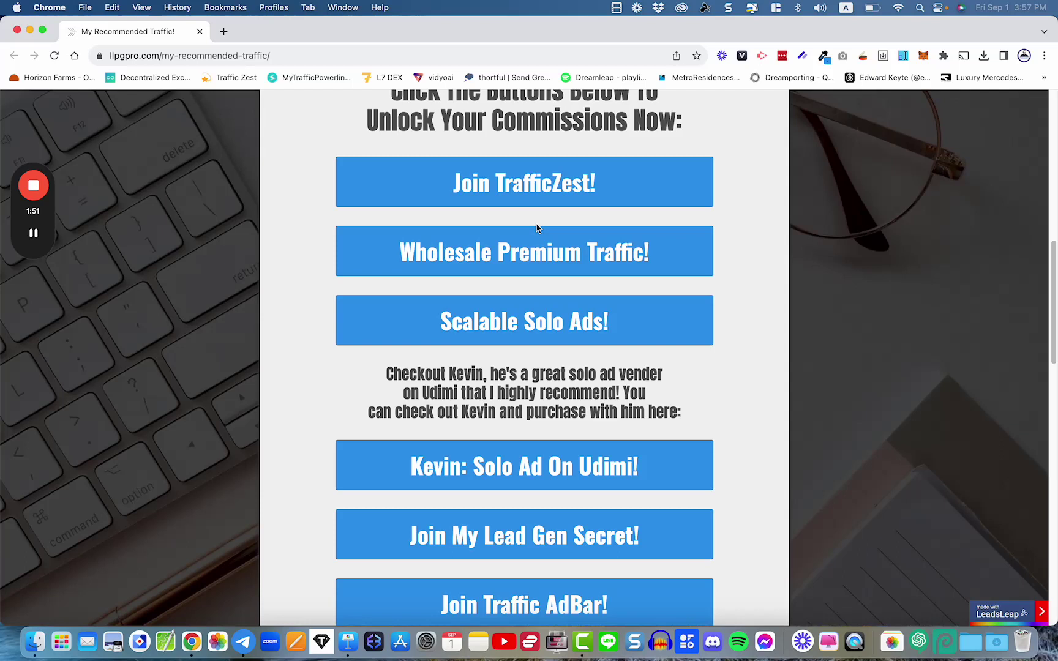
pyautogui.scroll(-2, 537, 228)
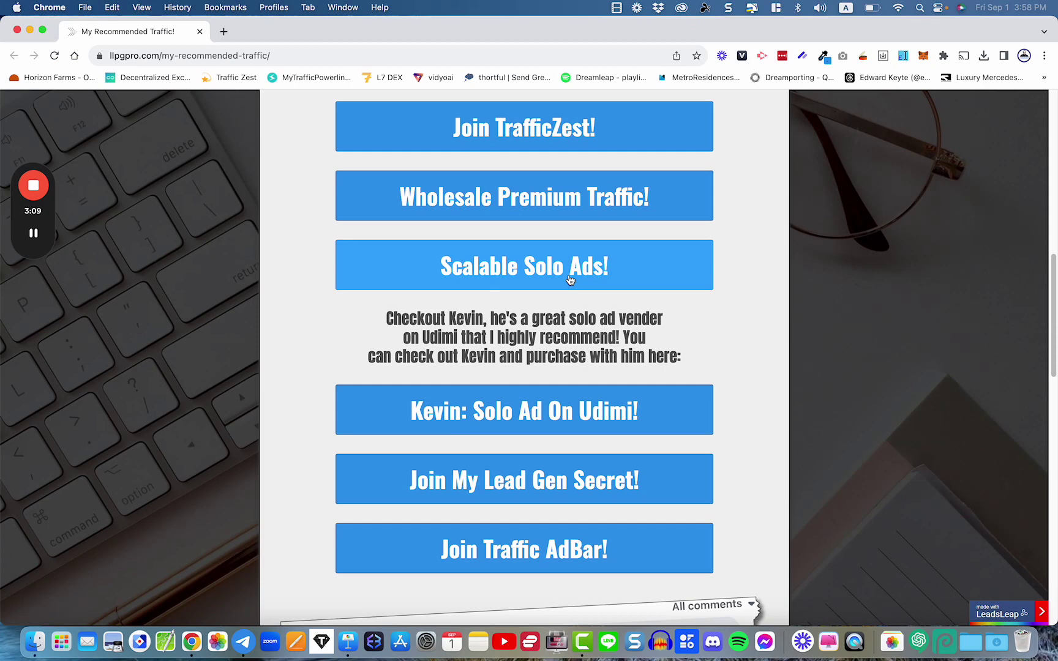
pyautogui.scroll(-2, 569, 280)
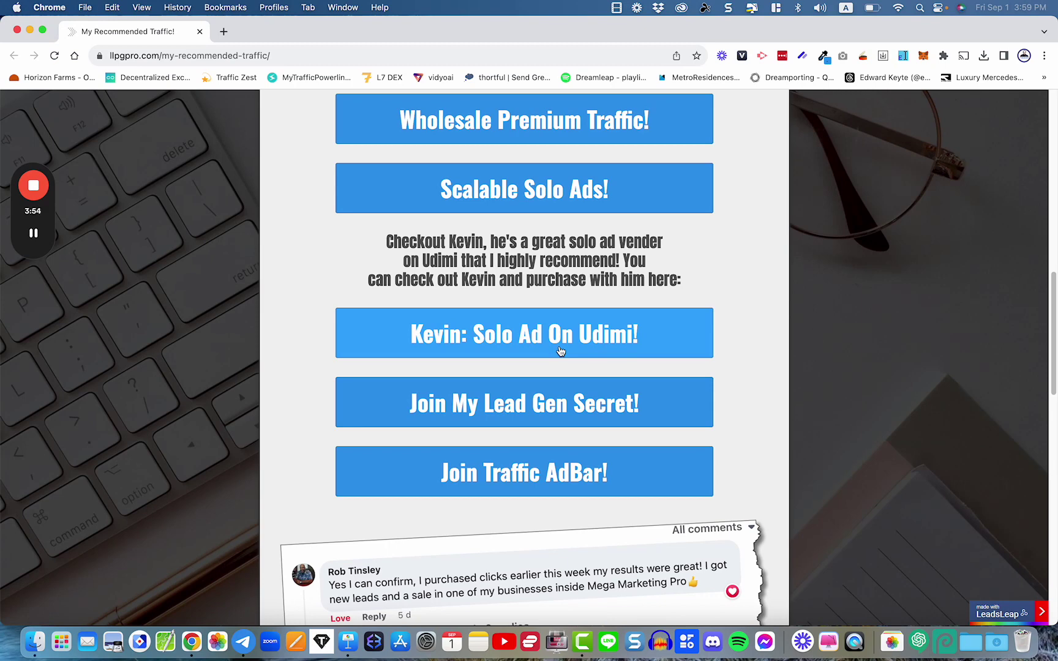
pyautogui.scroll(-1, 560, 351)
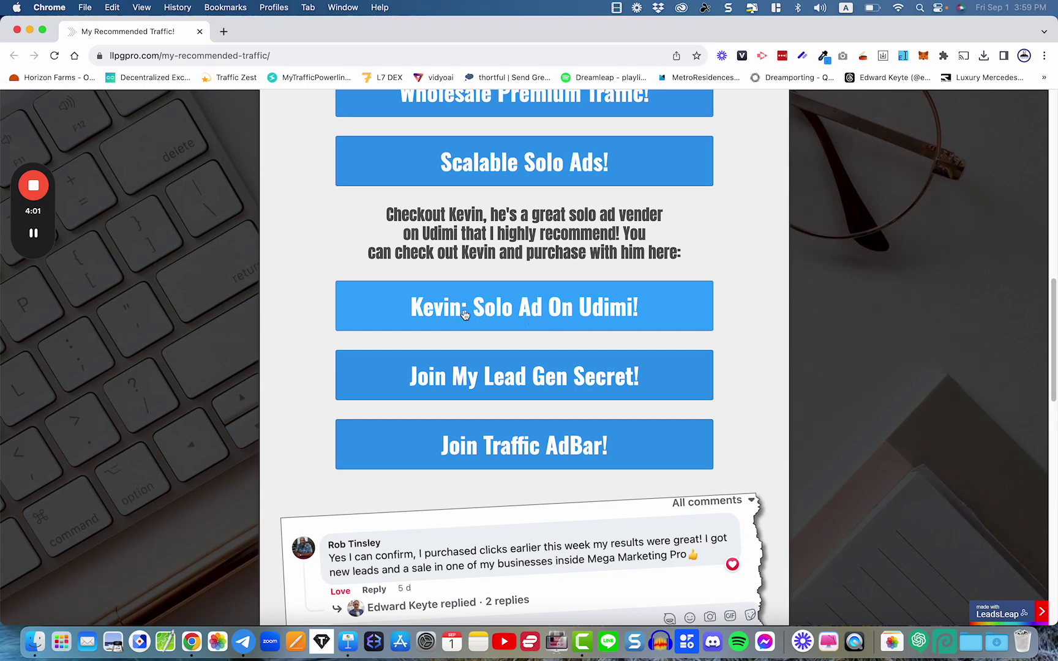
pyautogui.scroll(-2, 503, 319)
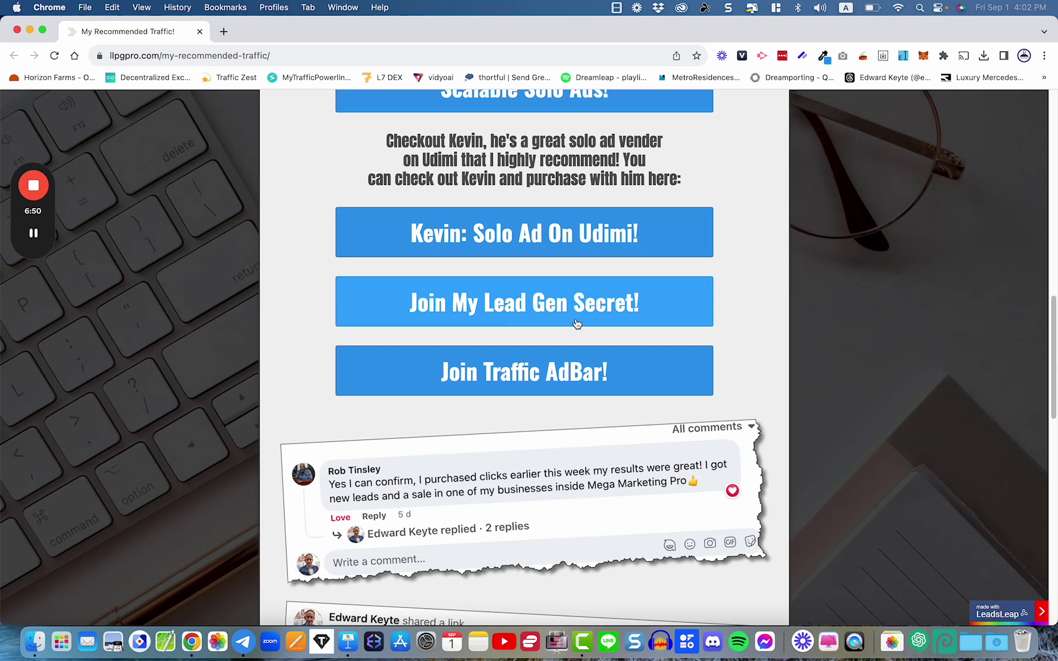
pyautogui.scroll(5, 487, 367)
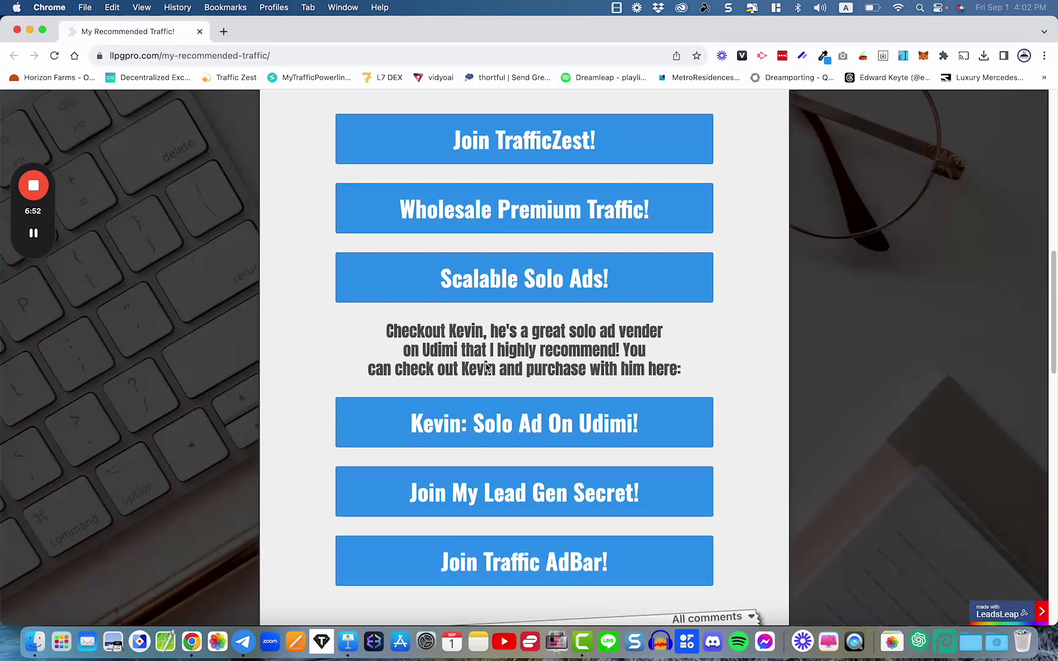
pyautogui.scroll(3, 487, 367)
pyautogui.scroll(-5, 486, 367)
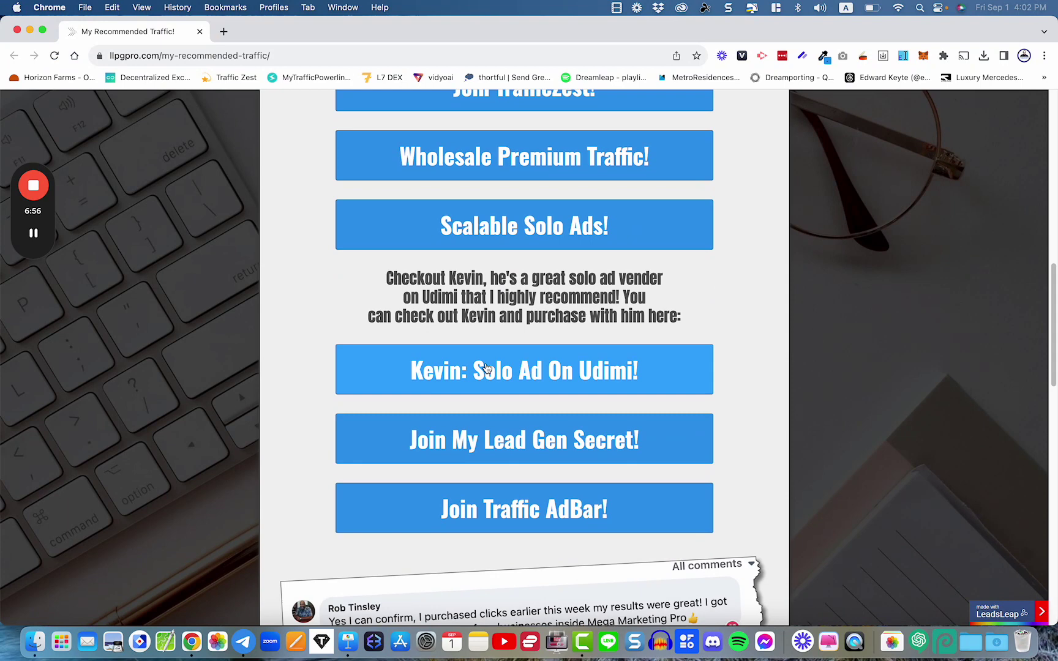
pyautogui.scroll(-2, 487, 369)
pyautogui.scroll(-3, 486, 369)
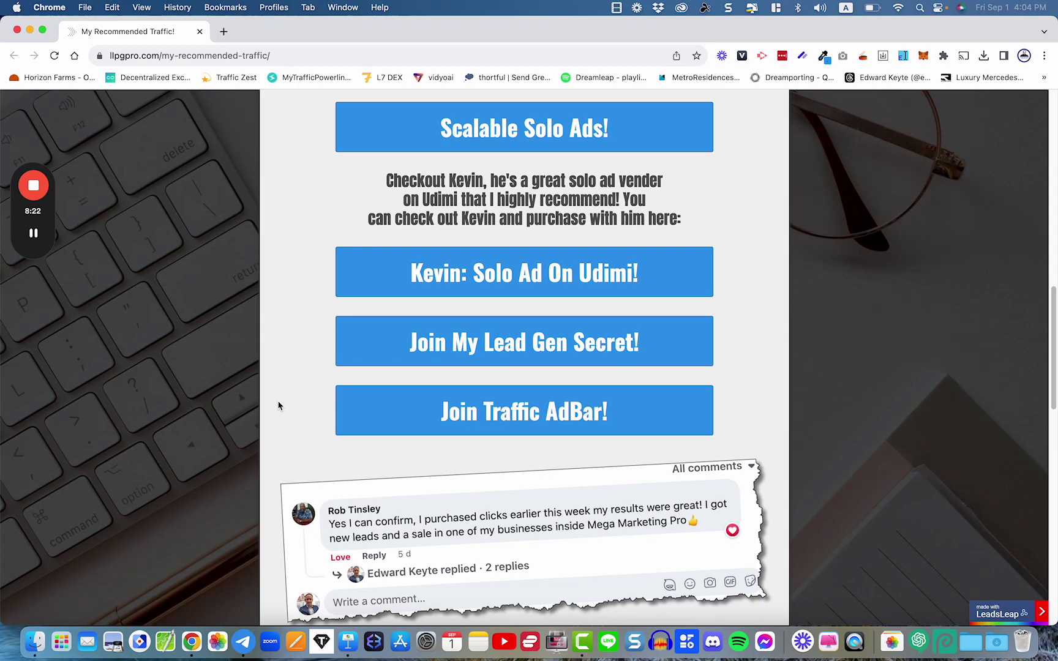
pyautogui.scroll(-1, 279, 405)
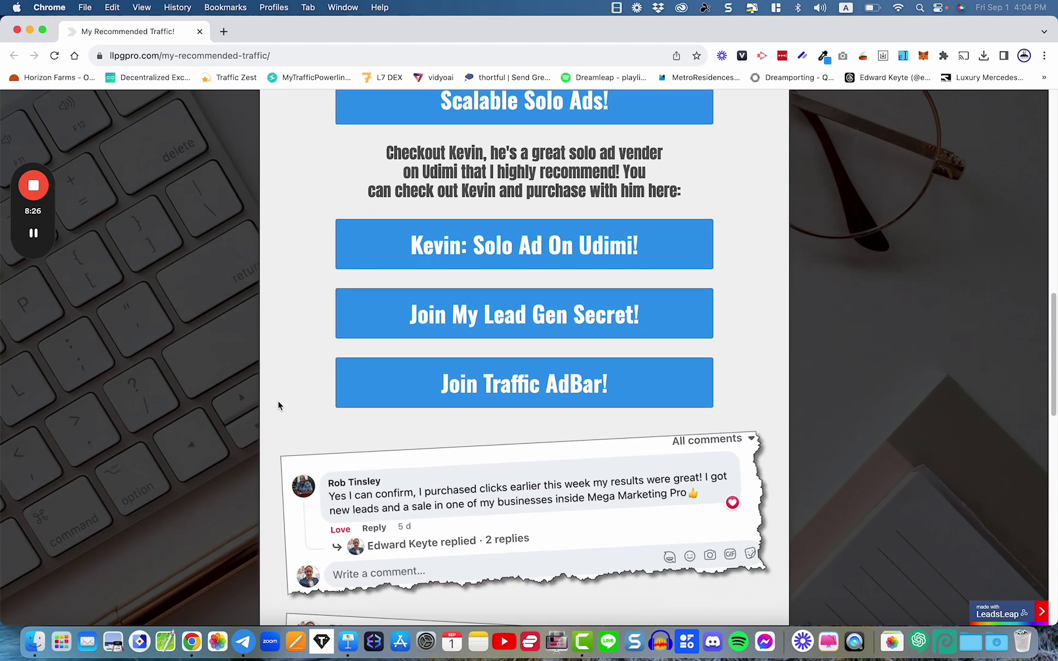
pyautogui.scroll(-3, 279, 404)
pyautogui.scroll(-3, 278, 405)
pyautogui.scroll(-4, 278, 405)
pyautogui.scroll(5, 279, 405)
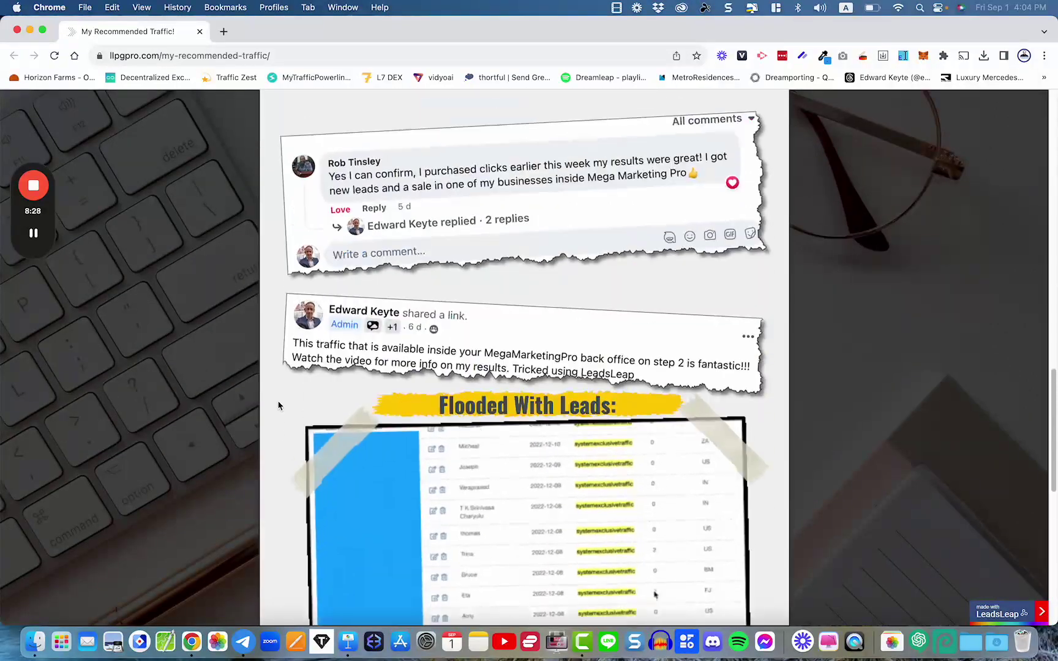
pyautogui.scroll(-3, 177, 462)
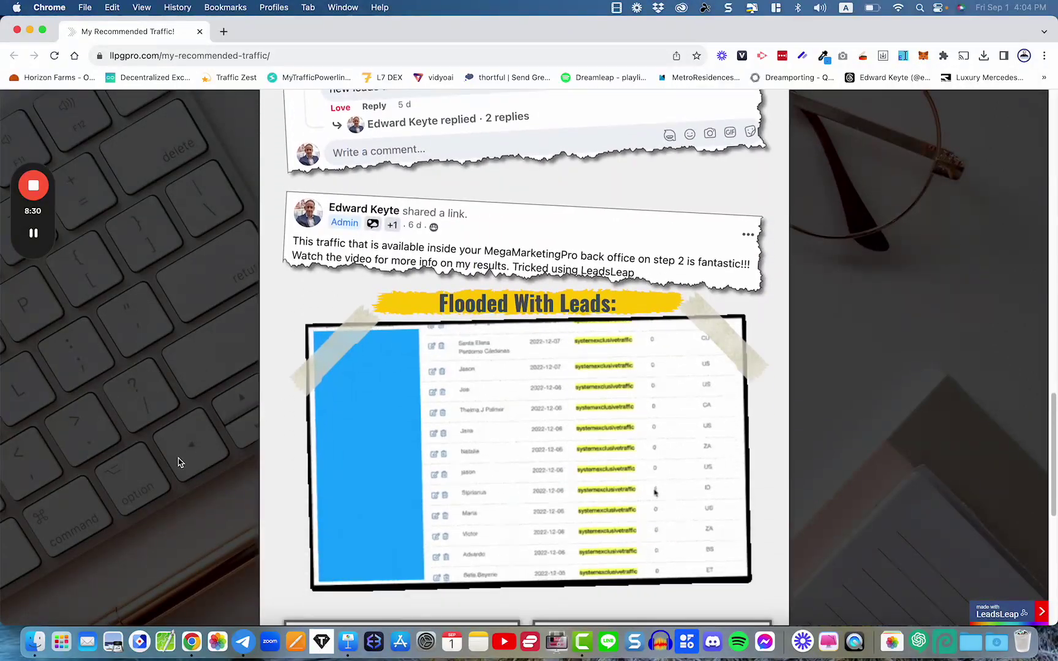
pyautogui.scroll(1, 178, 461)
pyautogui.scroll(-3, 178, 462)
pyautogui.scroll(-3, 179, 461)
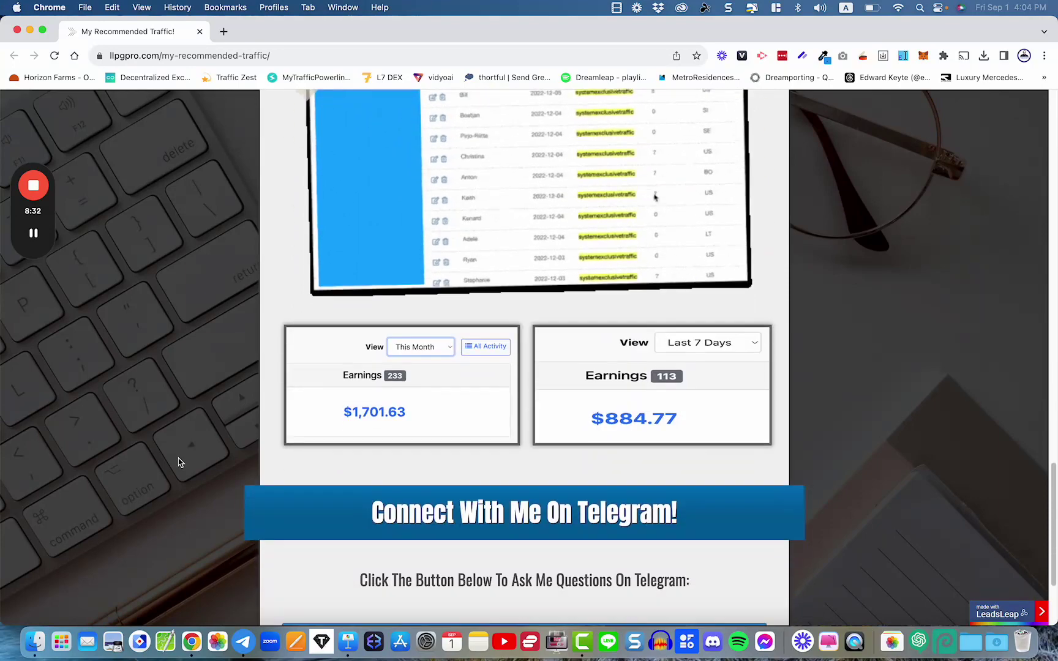
pyautogui.scroll(3, 178, 462)
pyautogui.scroll(3, 177, 461)
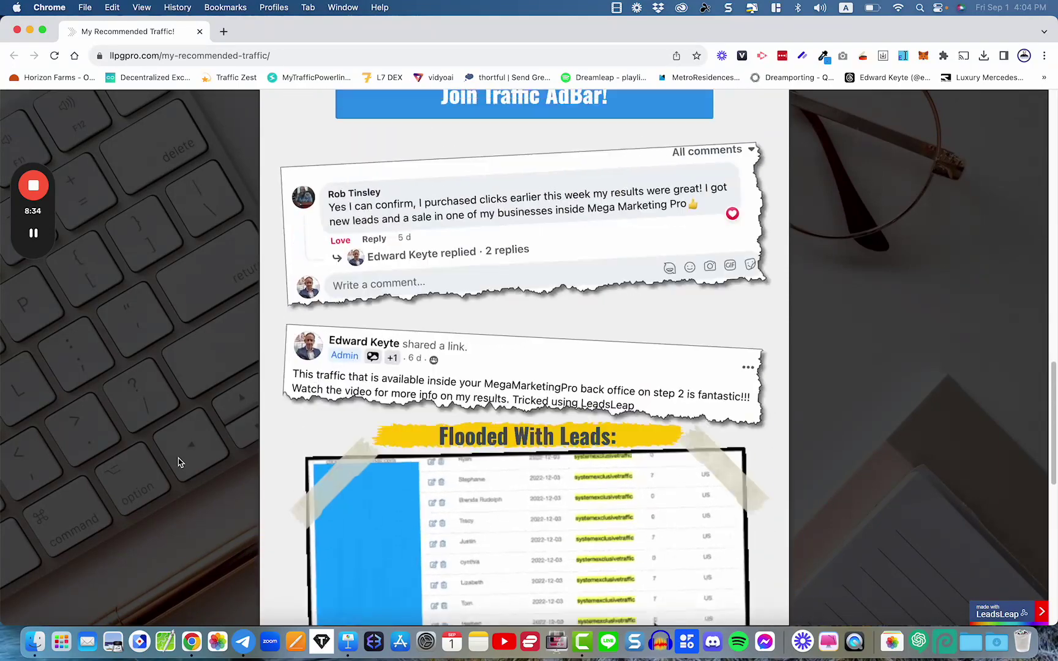
pyautogui.scroll(3, 178, 462)
pyautogui.scroll(3, 178, 462)
pyautogui.scroll(2, 178, 461)
pyautogui.scroll(-2, 178, 461)
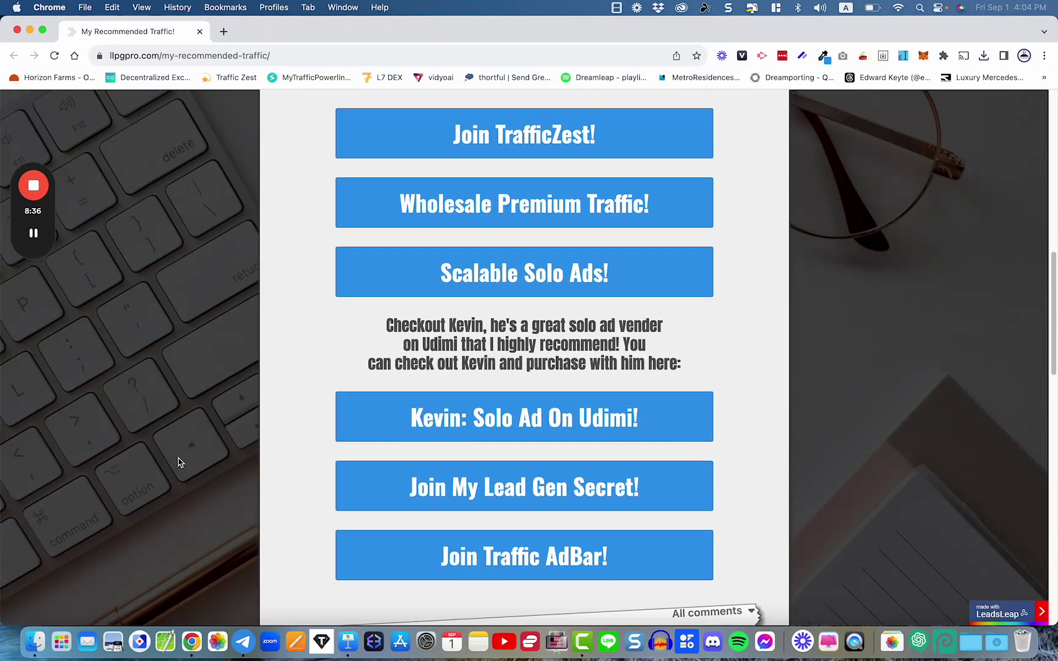
pyautogui.scroll(-3, 178, 463)
pyautogui.scroll(-3, 179, 462)
pyautogui.scroll(-5, 178, 462)
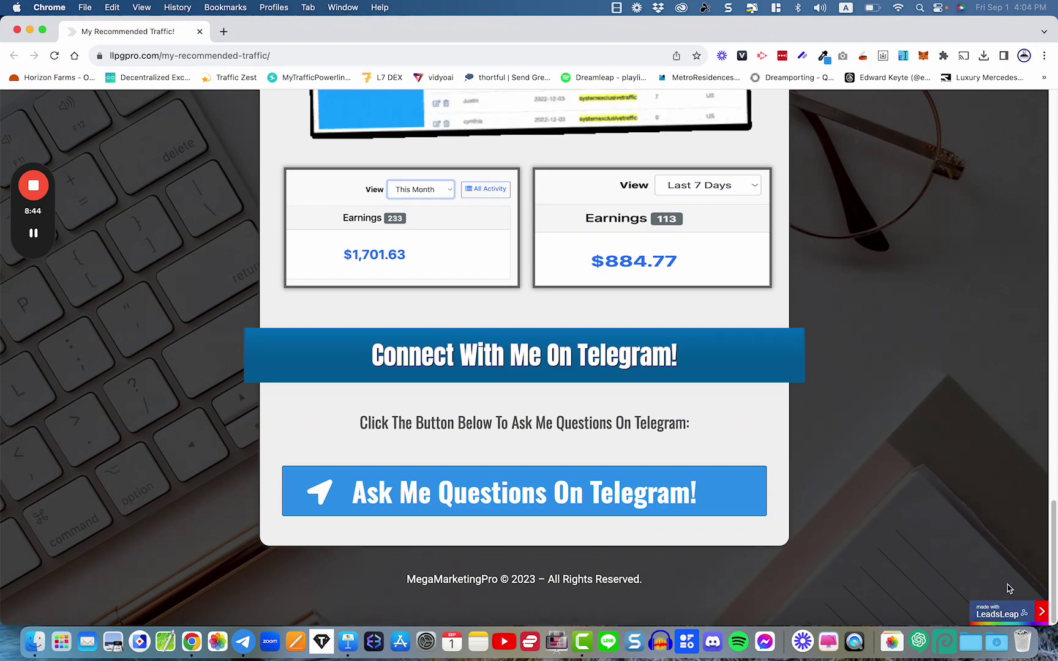
pyautogui.scroll(10, 928, 425)
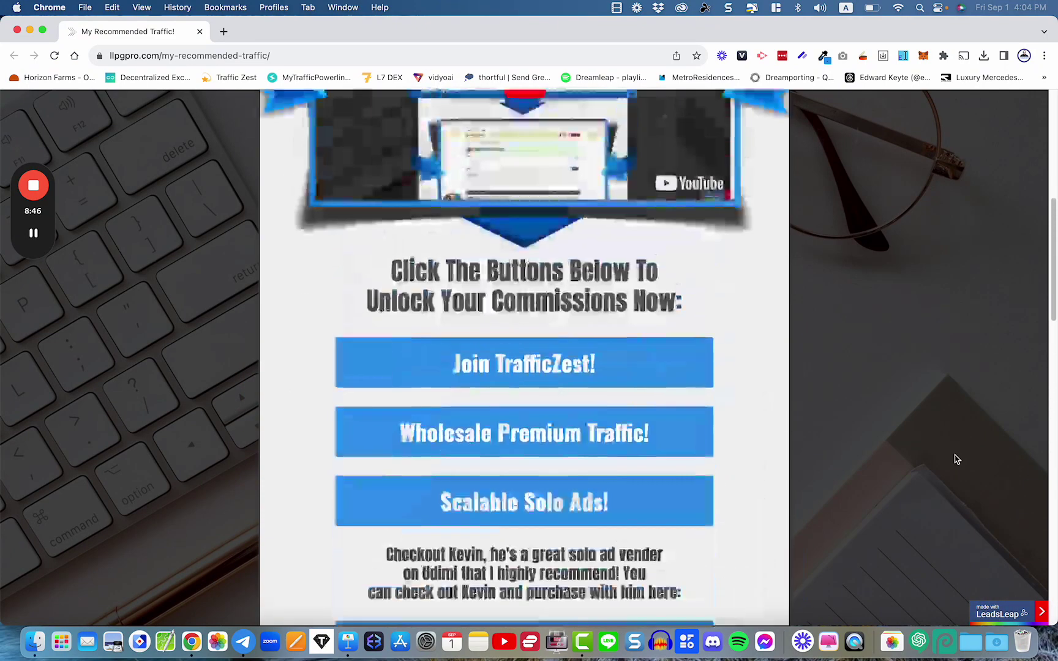
pyautogui.scroll(5, 954, 458)
pyautogui.scroll(5, 956, 460)
pyautogui.scroll(-2, 956, 460)
pyautogui.scroll(-3, 957, 458)
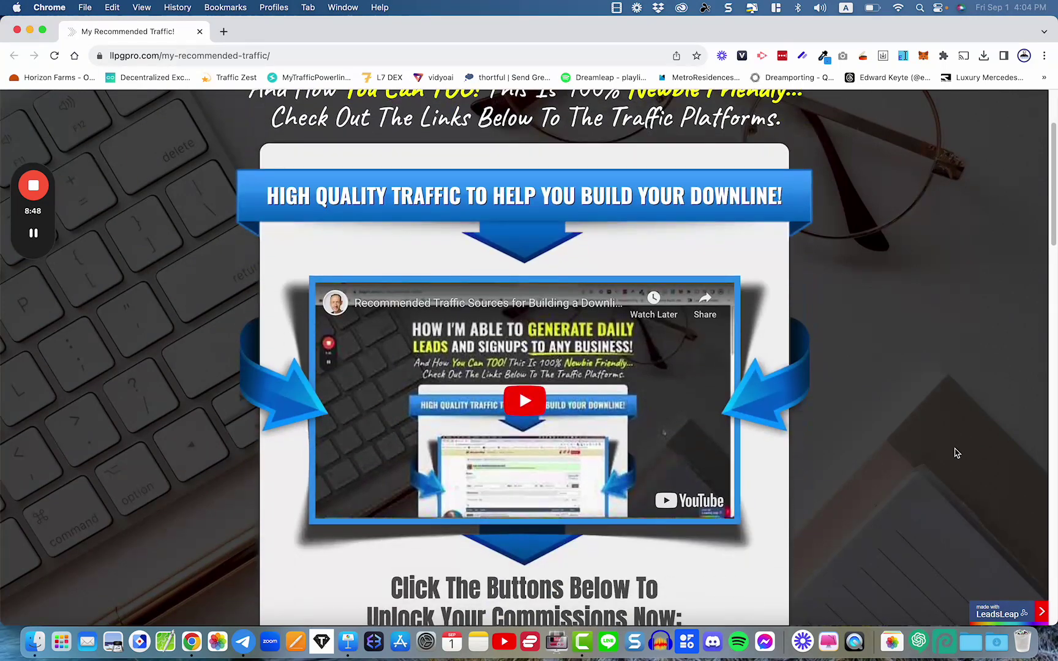
pyautogui.scroll(-5, 956, 454)
pyautogui.scroll(-2, 956, 453)
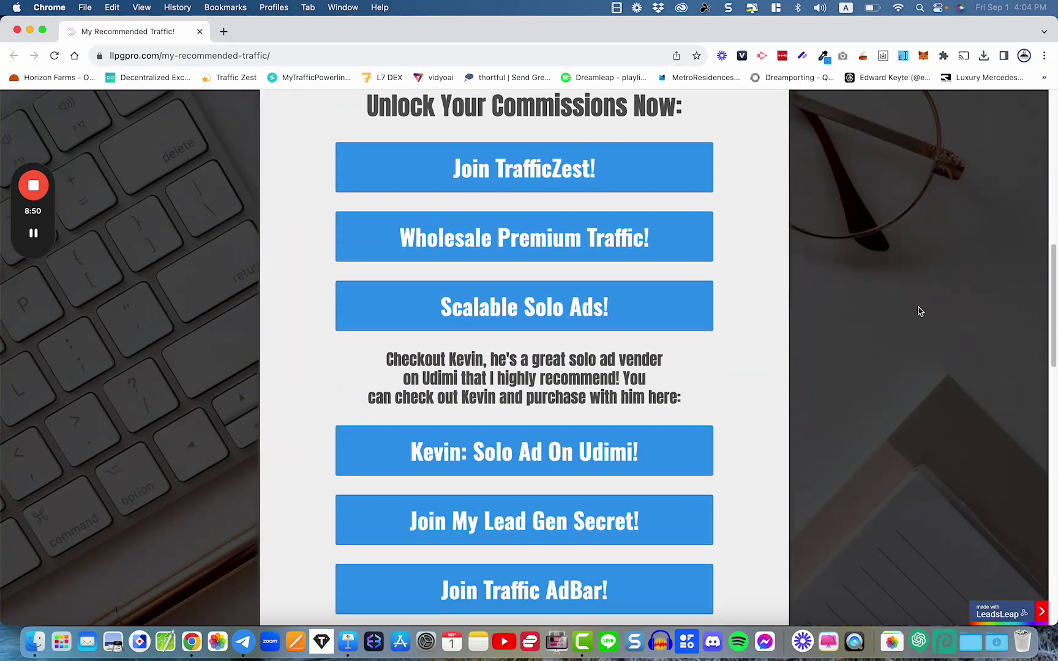
pyautogui.scroll(-1, 912, 431)
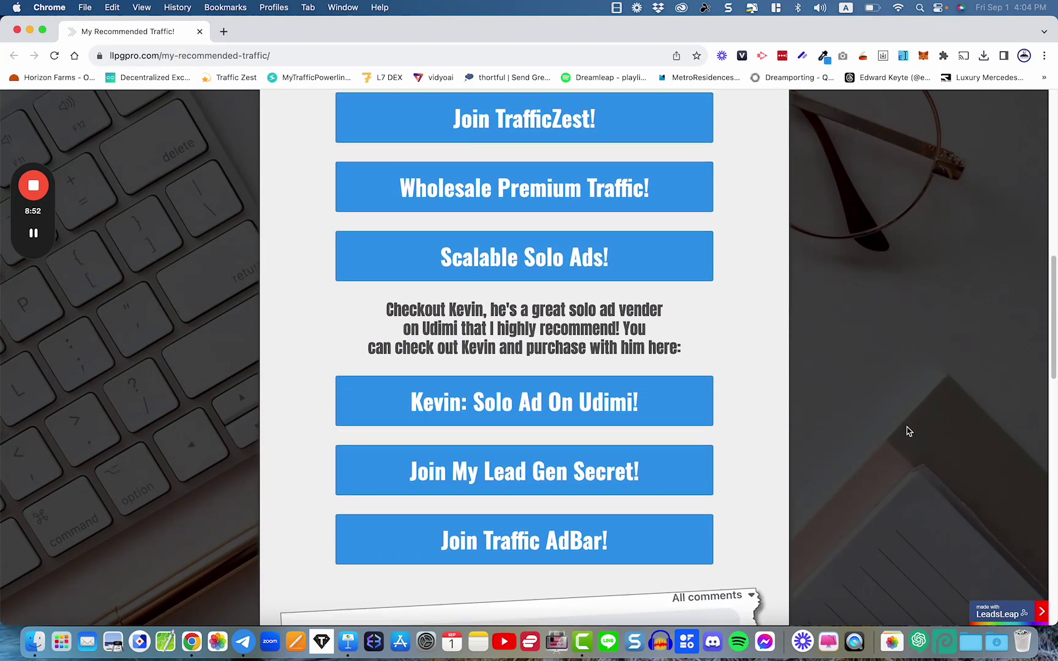
pyautogui.scroll(1, 907, 431)
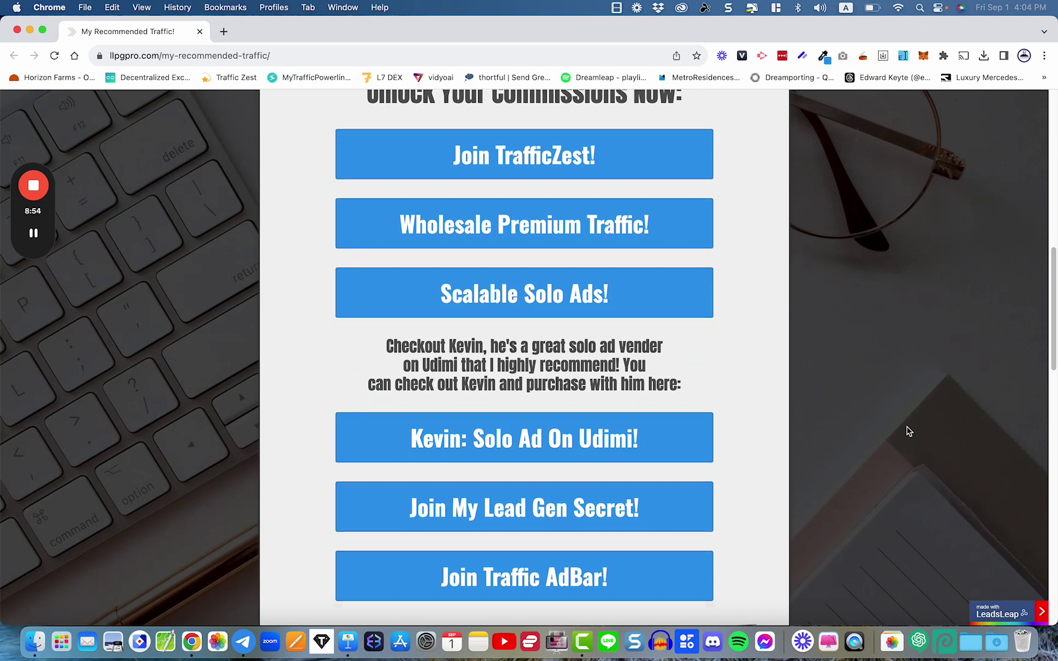
pyautogui.scroll(-1, 907, 431)
pyautogui.scroll(1, 907, 431)
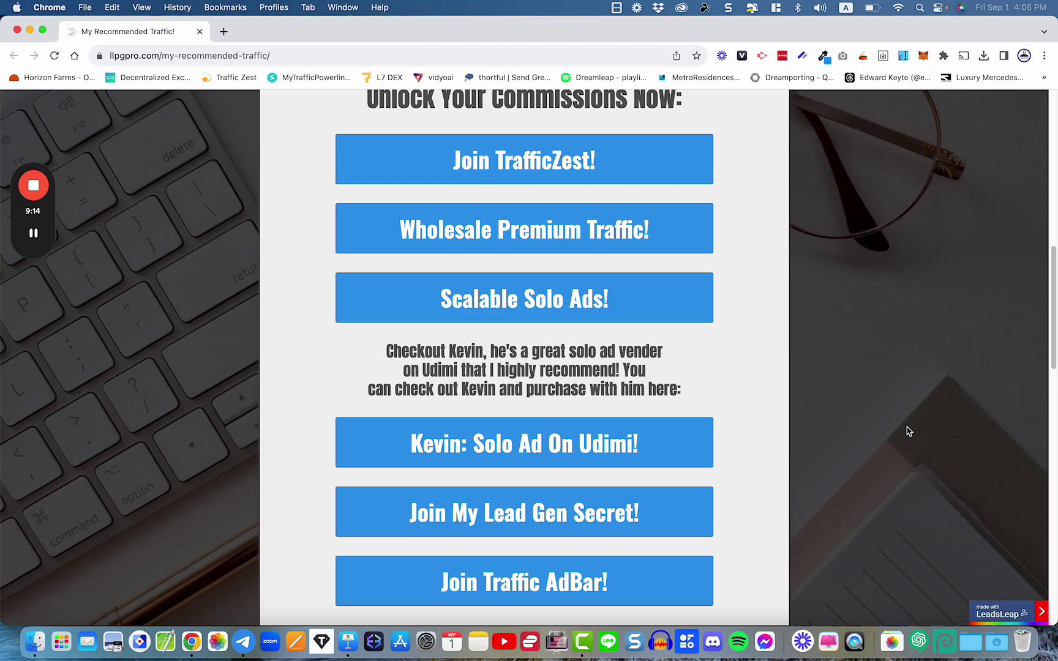
pyautogui.scroll(15, 907, 430)
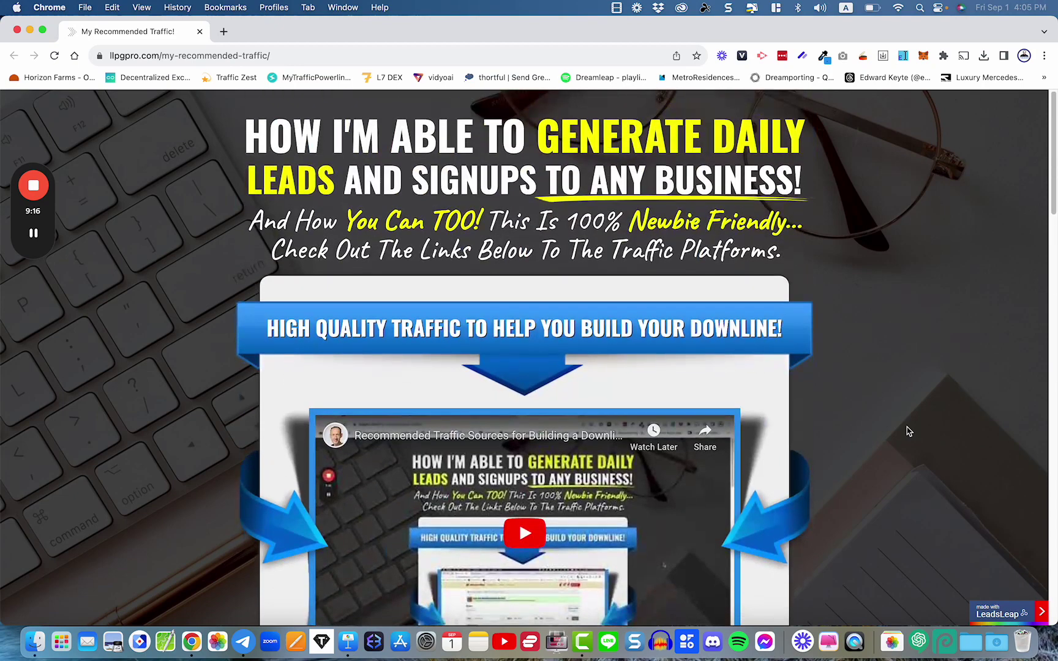